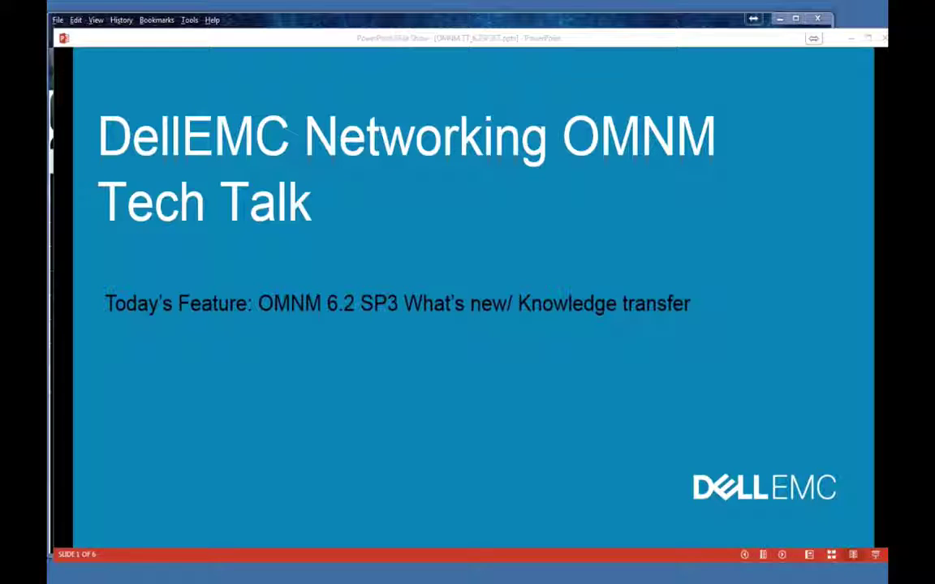
- Advance the slide show to the 6.2 SP3 new-features slide, then bring up the network manager page
{"action": "left_click", "coordinate": [249, 220]}
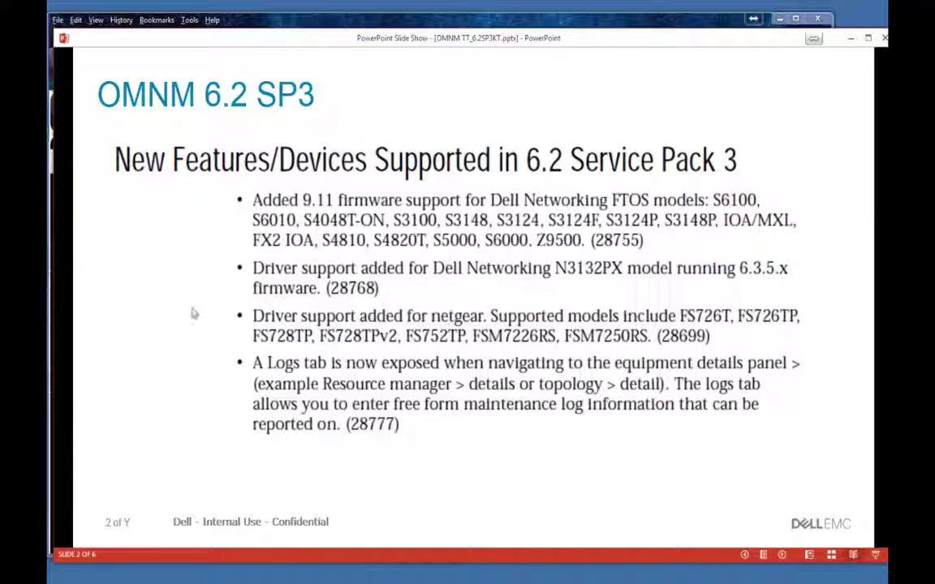
{"action": "left_click", "coordinate": [238, 17]}
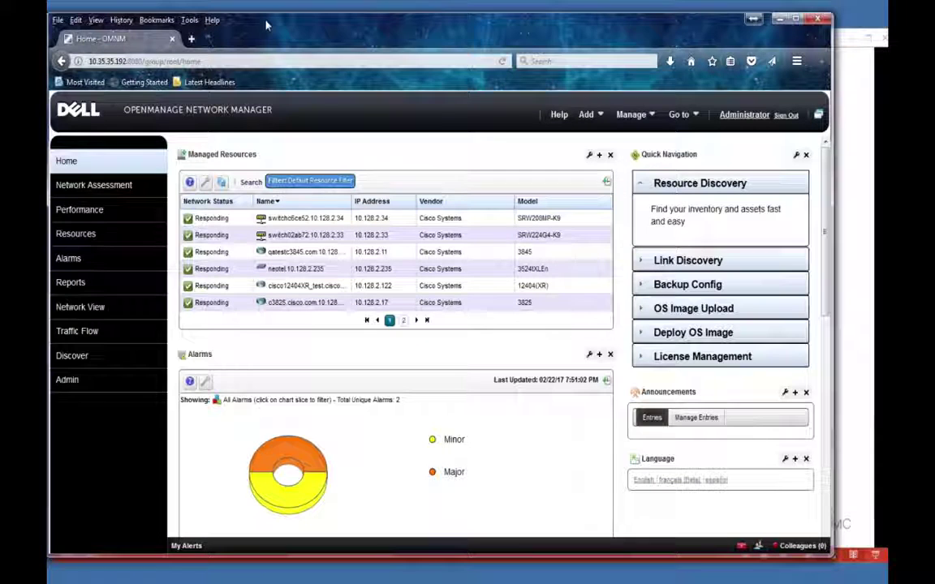
- Show the Dell Networking (FTOS) driver's supported models and OS versions under Manage > Show Versions > Driver Information
{"action": "left_click", "coordinate": [631, 114]}
{"action": "left_click", "coordinate": [649, 170]}
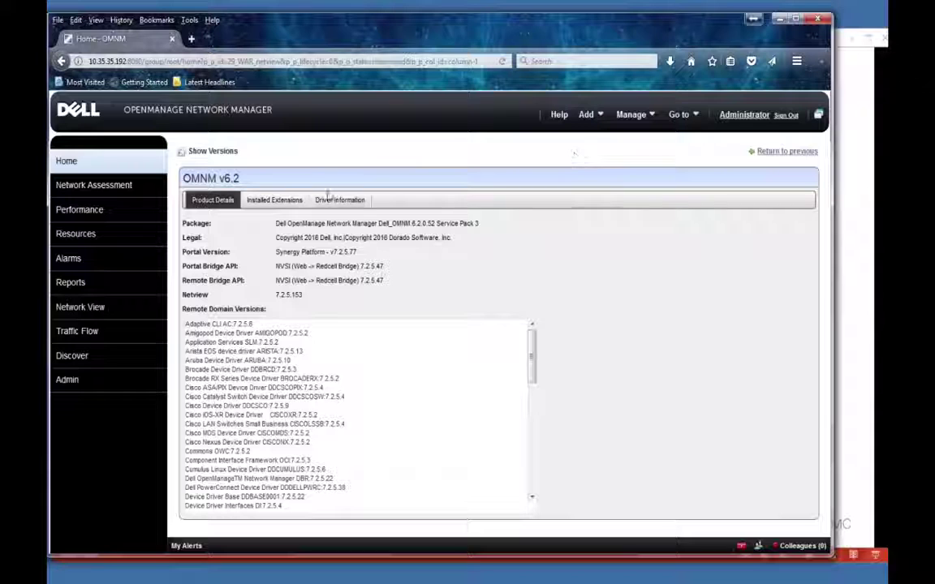
{"action": "left_click", "coordinate": [329, 199]}
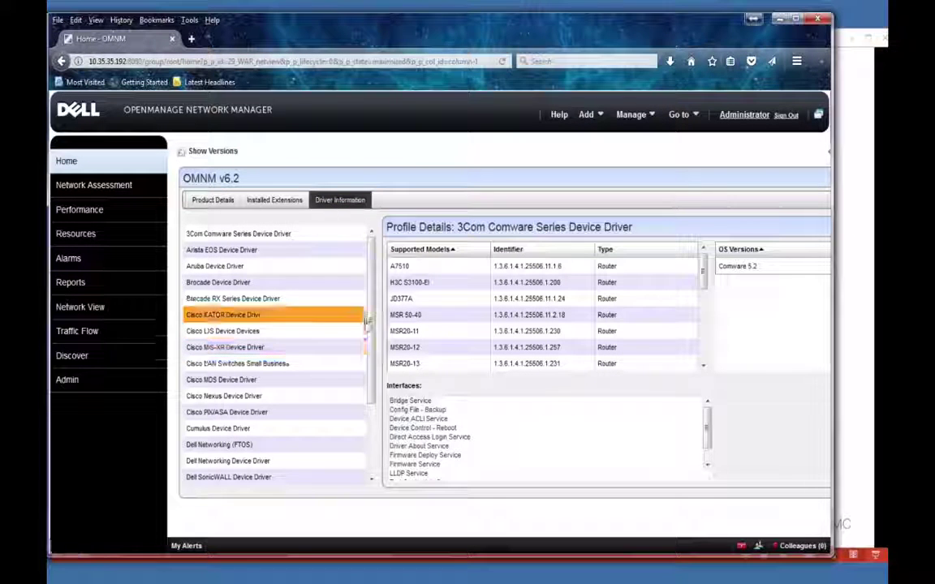
{"action": "left_click_drag", "start_coordinate": [367, 322], "coordinate": [363, 401]}
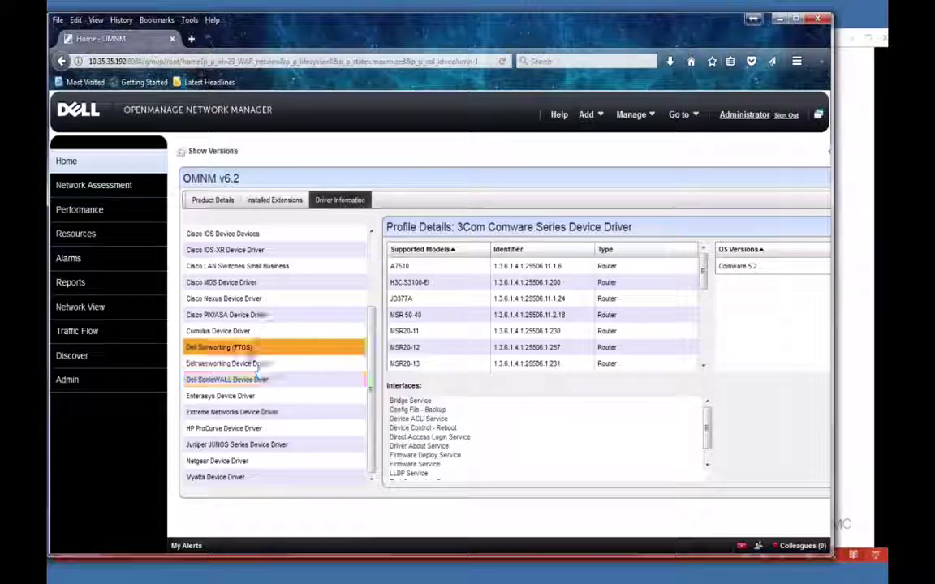
{"action": "left_click", "coordinate": [264, 349]}
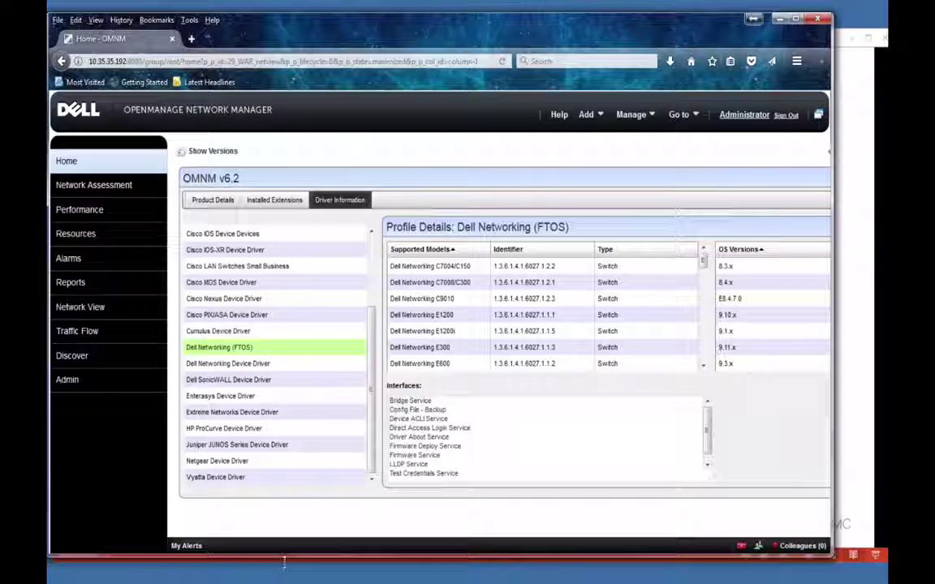
- Switch back to the slide show, then return to the network manager page
{"action": "left_click", "coordinate": [631, 115]}
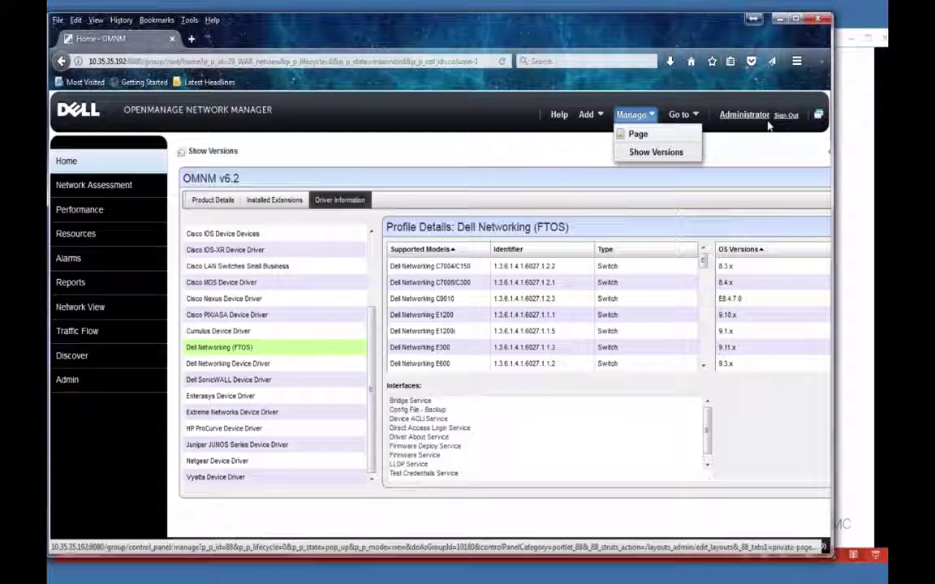
{"action": "left_click", "coordinate": [848, 130]}
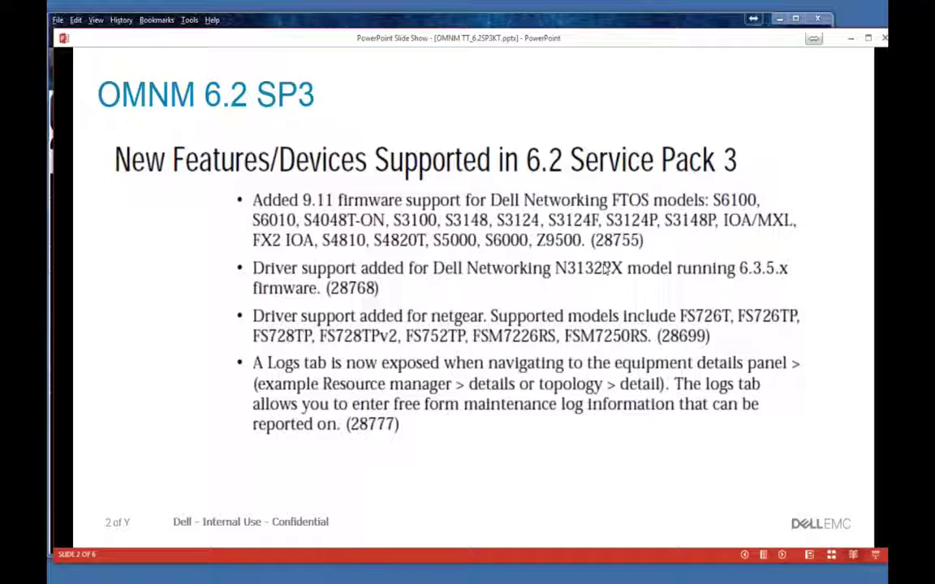
{"action": "left_click", "coordinate": [683, 27]}
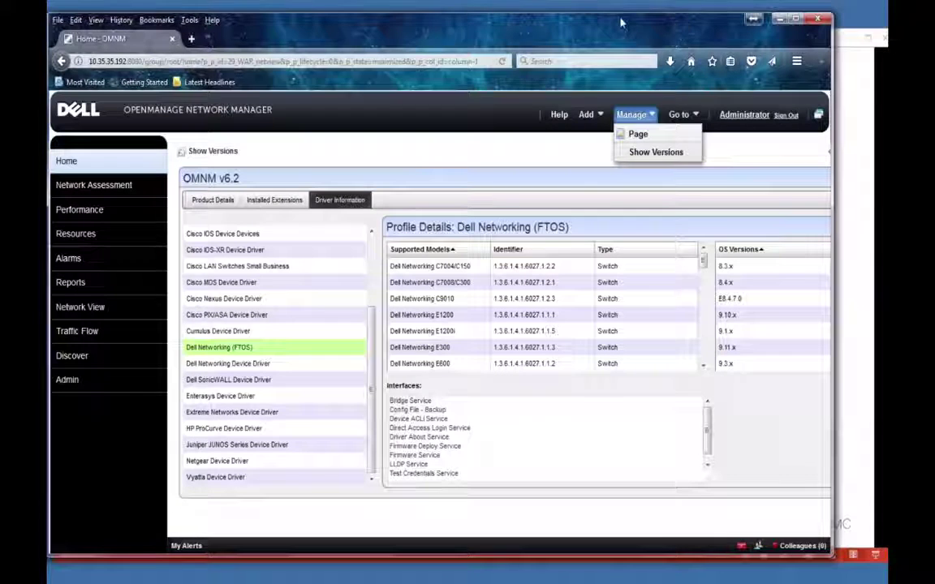
- Scroll the Dell Networking Device Driver's supported models down to N3132PX, then glance back at the slides
{"action": "left_click", "coordinate": [218, 365]}
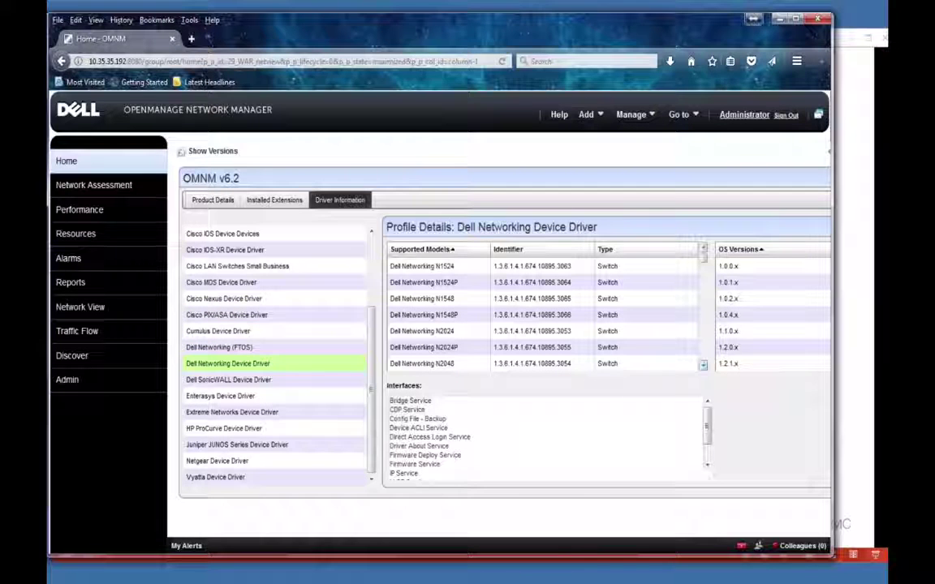
{"action": "left_click", "coordinate": [703, 365]}
{"action": "left_click", "coordinate": [703, 367]}
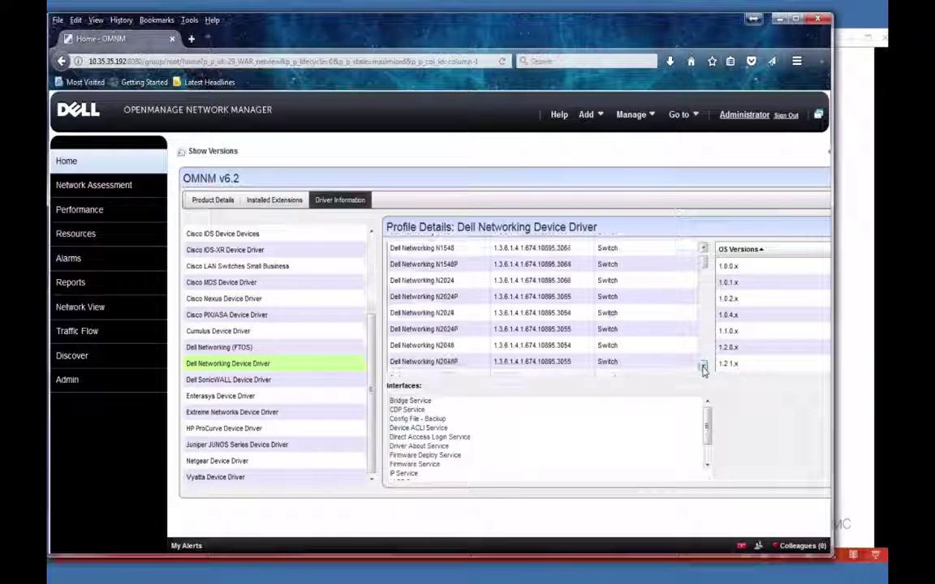
{"action": "left_click", "coordinate": [703, 367]}
{"action": "left_click", "coordinate": [703, 367]}
{"action": "left_click", "coordinate": [703, 367]}
{"action": "left_click", "coordinate": [703, 367]}
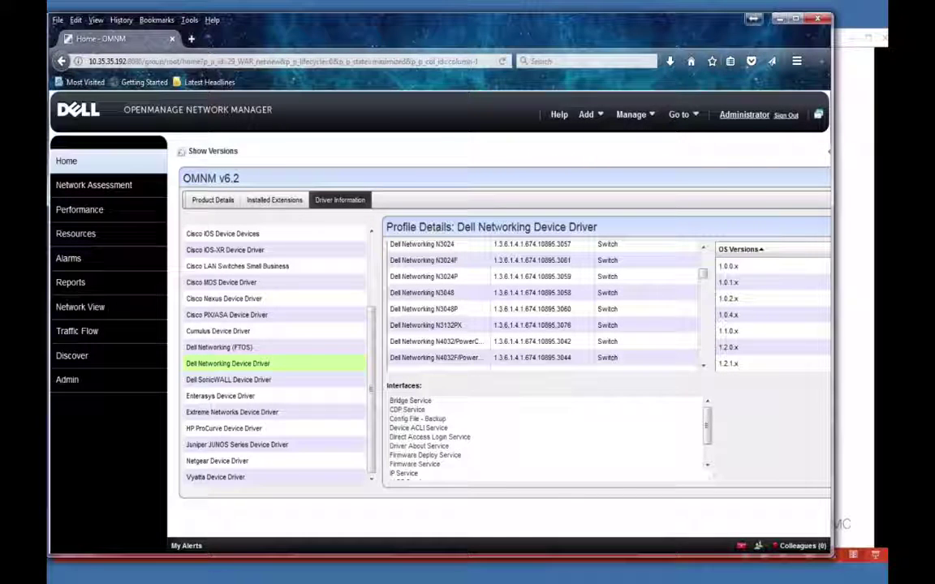
{"action": "left_click", "coordinate": [859, 142]}
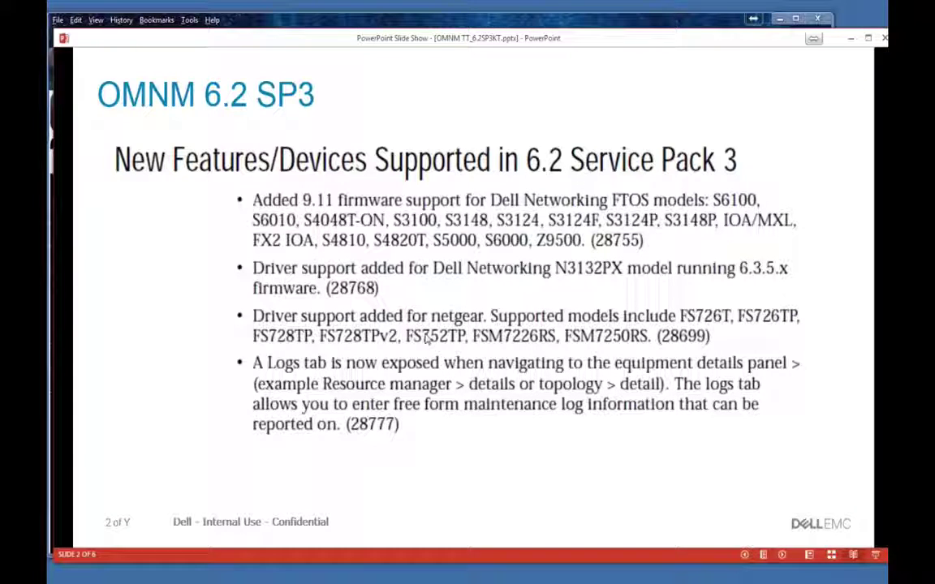
{"action": "left_click", "coordinate": [630, 27]}
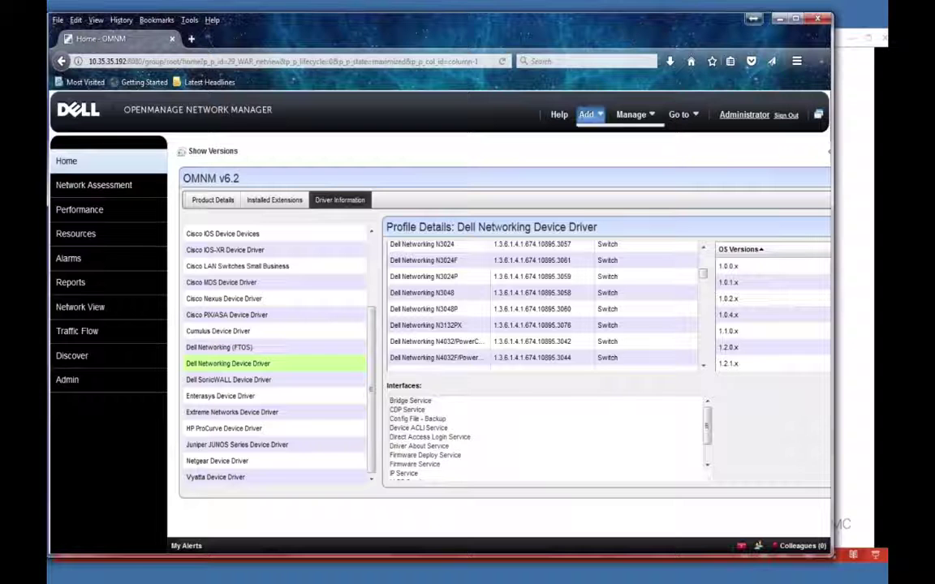
- View the Netgear Device Driver's supported models and OS versions, then return to the PowerPoint slide
{"action": "left_click", "coordinate": [227, 465]}
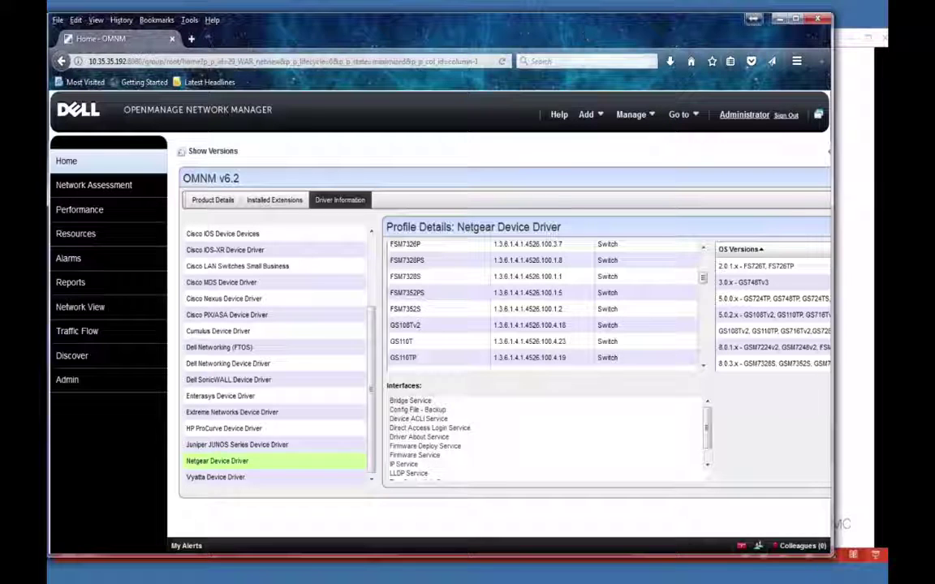
{"action": "left_click", "coordinate": [842, 176]}
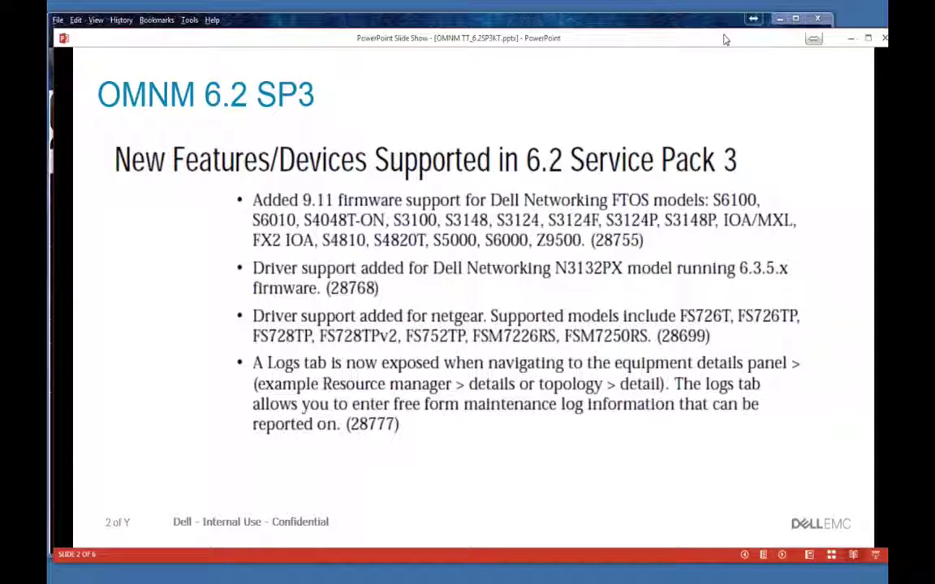
- From Resources, open the Details page for the switch at 10.128.2.34 and show its Logs tab
{"action": "left_click", "coordinate": [672, 23]}
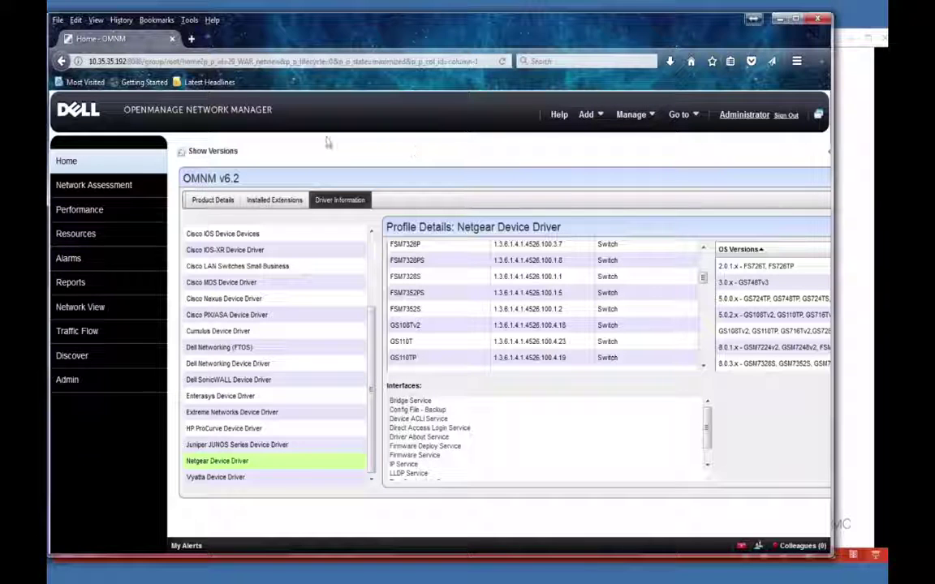
{"action": "left_click", "coordinate": [99, 235]}
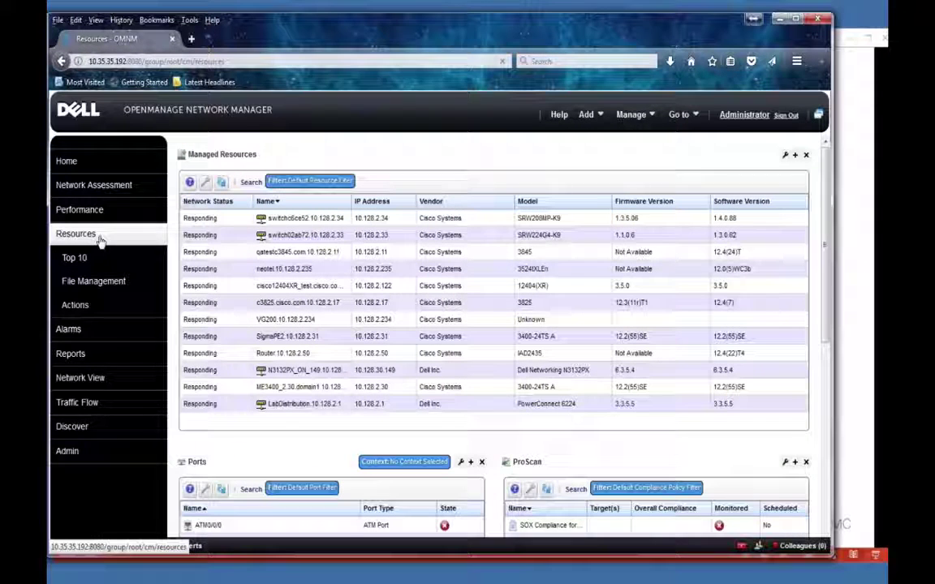
{"action": "right_click", "coordinate": [300, 219]}
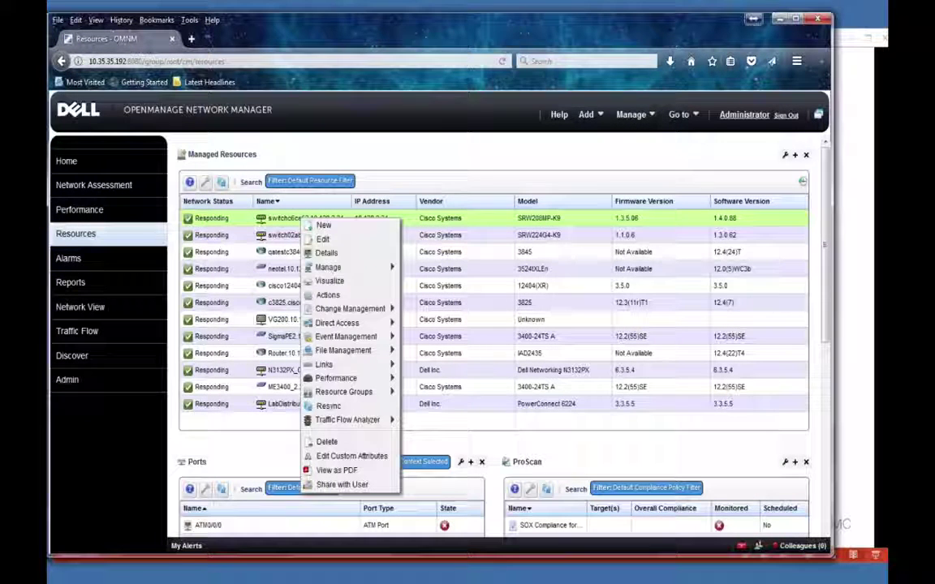
{"action": "left_click", "coordinate": [328, 253]}
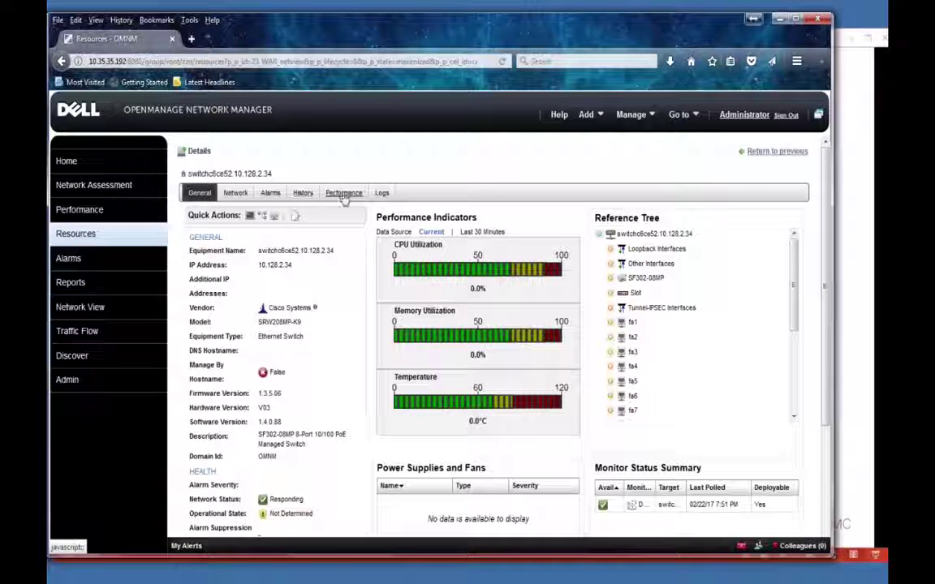
{"action": "left_click", "coordinate": [383, 194]}
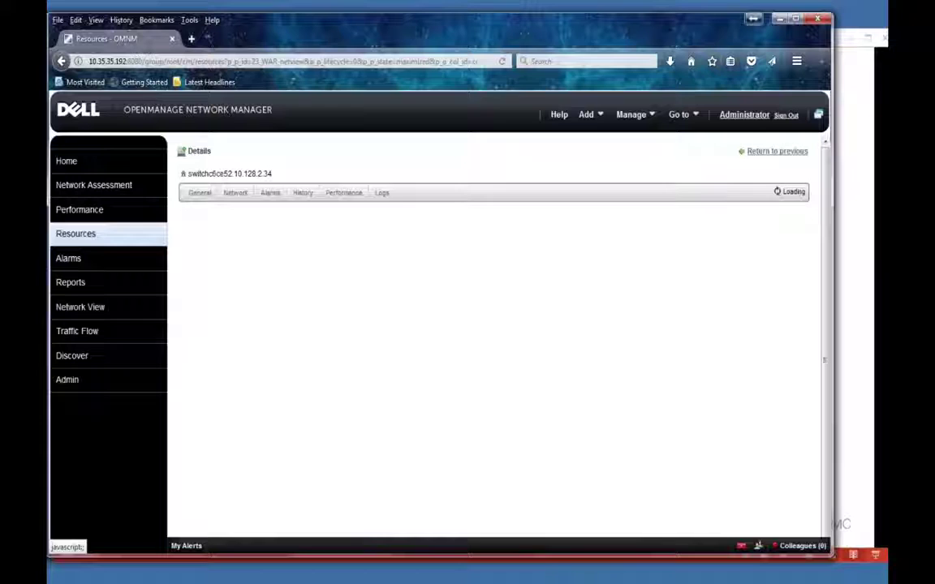
- Save a Repair/Replace 'Unit replaced' log entry with the technician's name and comment 'my commnet'
{"action": "right_click", "coordinate": [331, 279]}
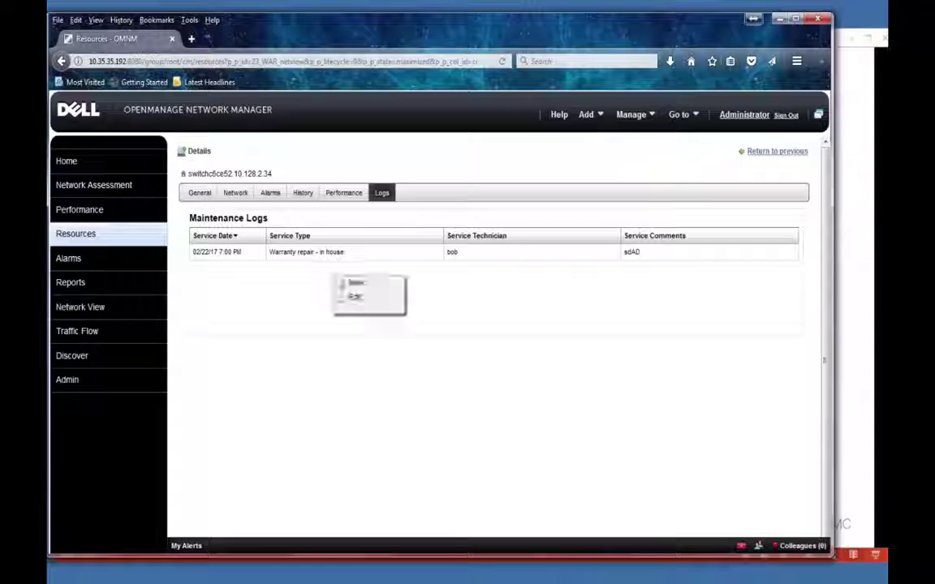
{"action": "left_click", "coordinate": [359, 285]}
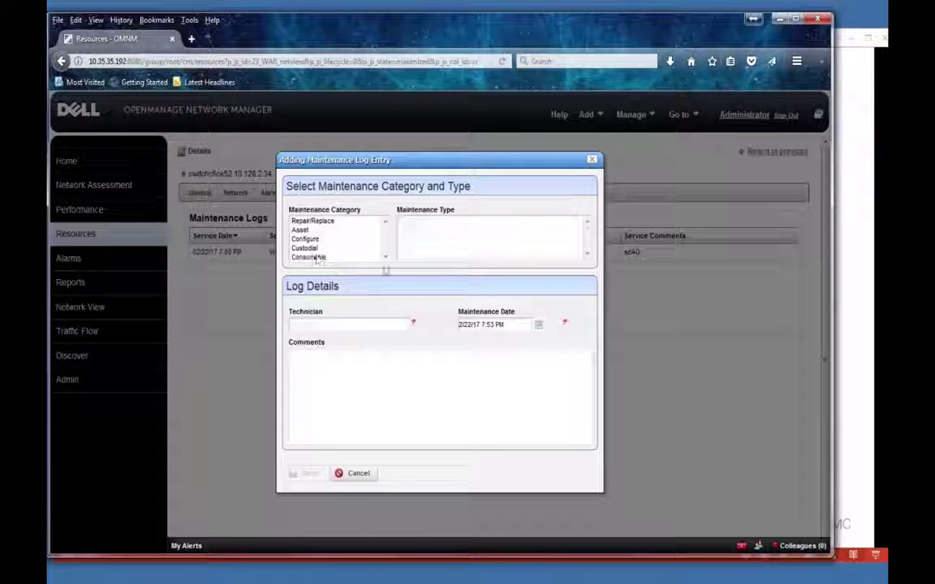
{"action": "left_click", "coordinate": [329, 223]}
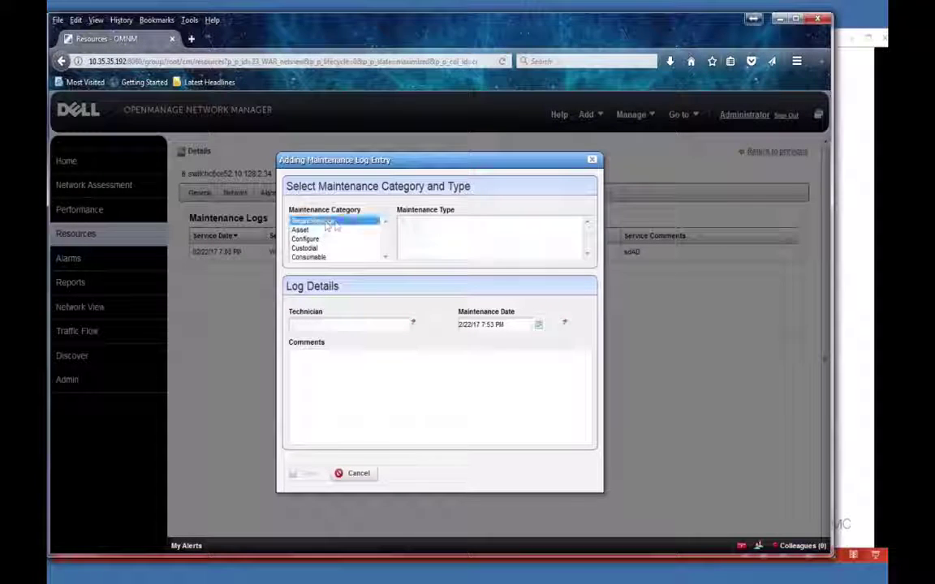
{"action": "left_click", "coordinate": [426, 250]}
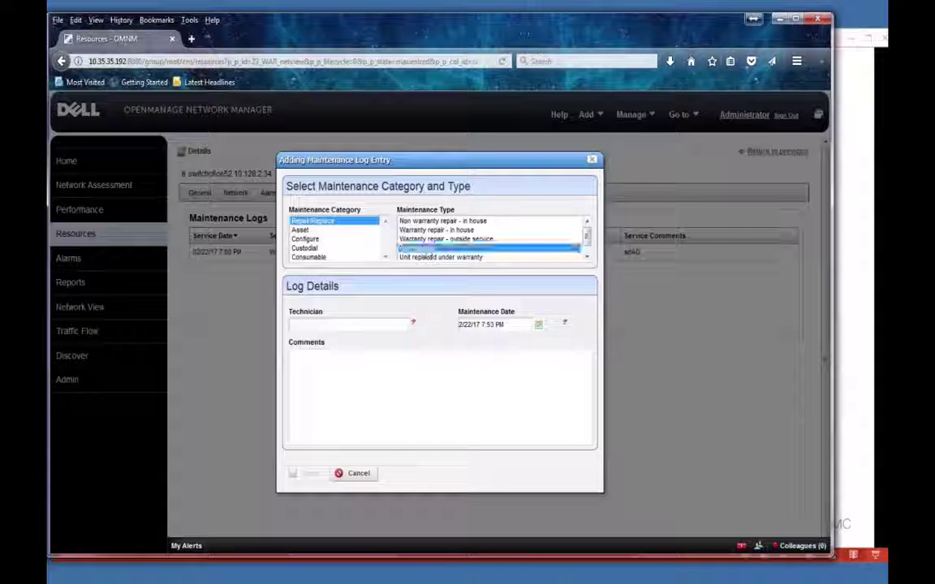
{"action": "left_click", "coordinate": [346, 325]}
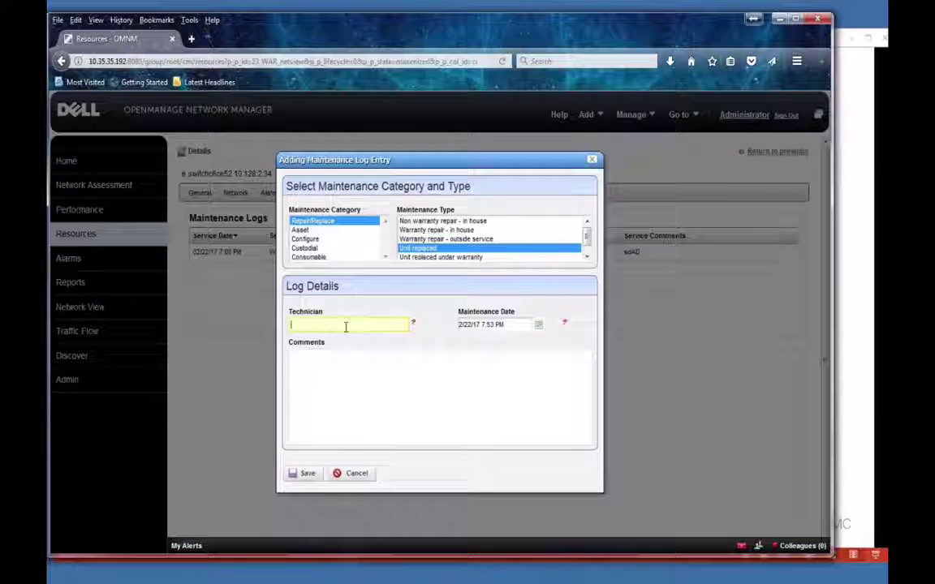
{"action": "type", "text": "betty"}
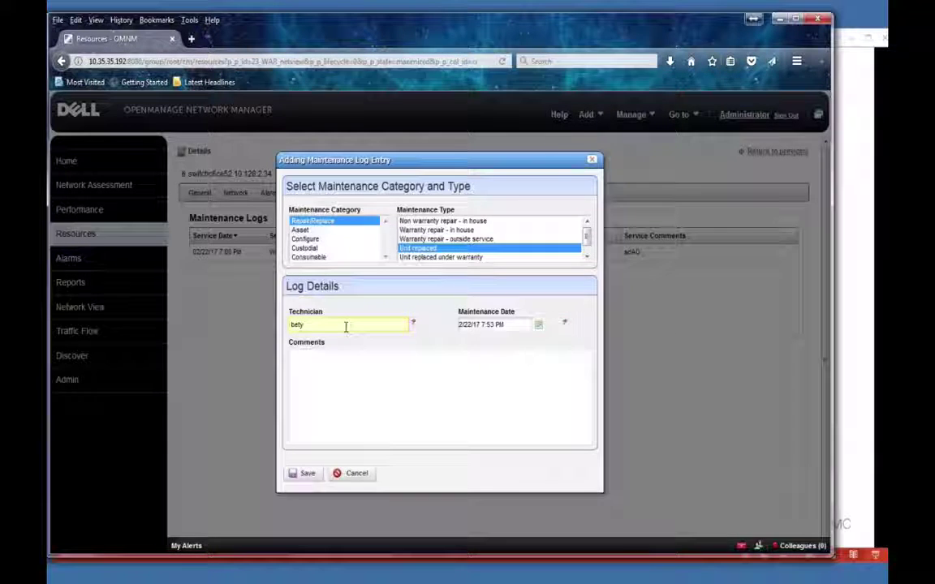
{"action": "type", "text": "ty"}
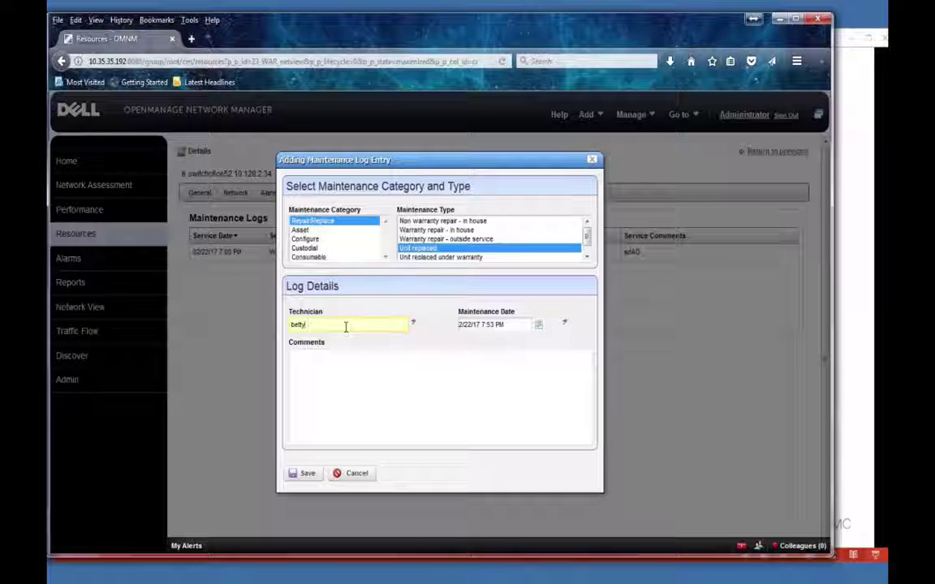
{"action": "left_click", "coordinate": [386, 385]}
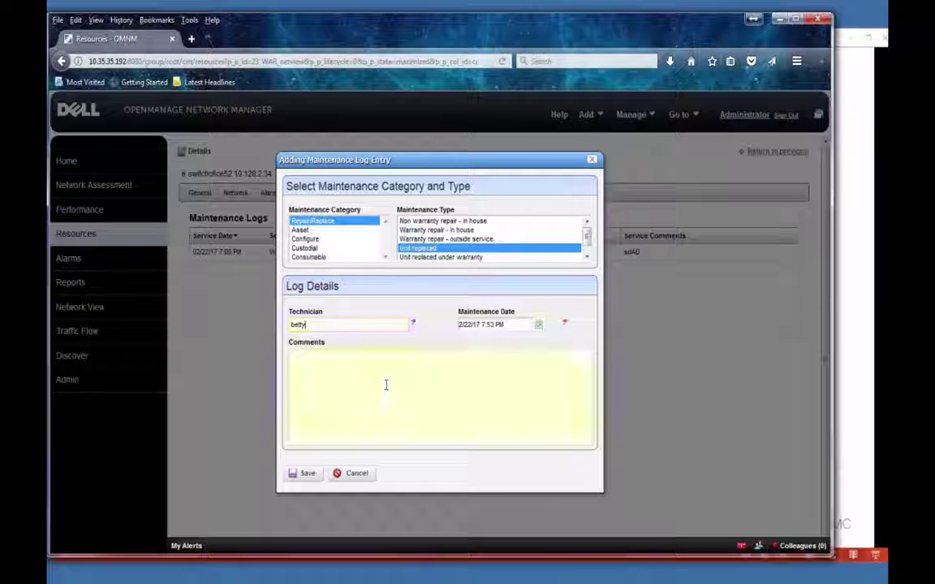
{"action": "type", "text": "my co"}
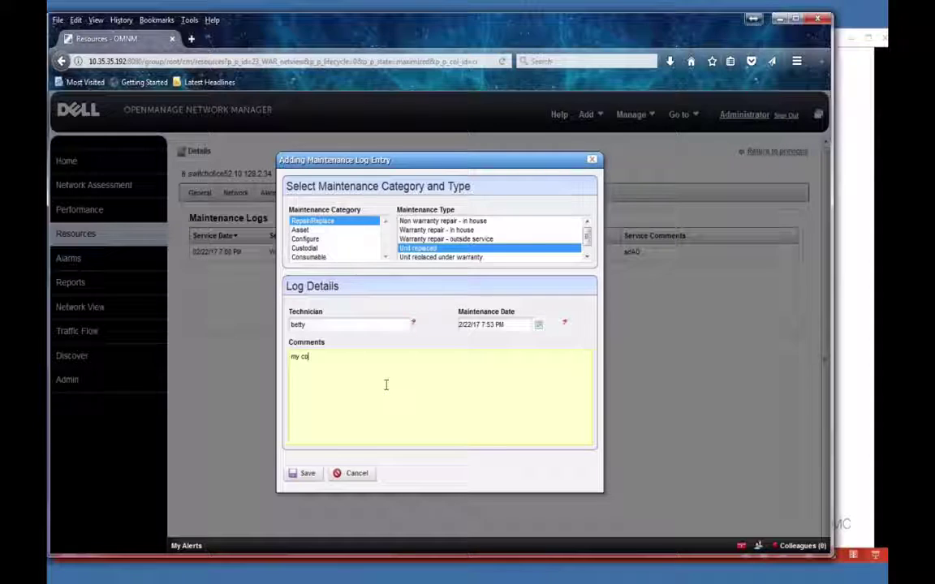
{"action": "type", "text": "mmnet"}
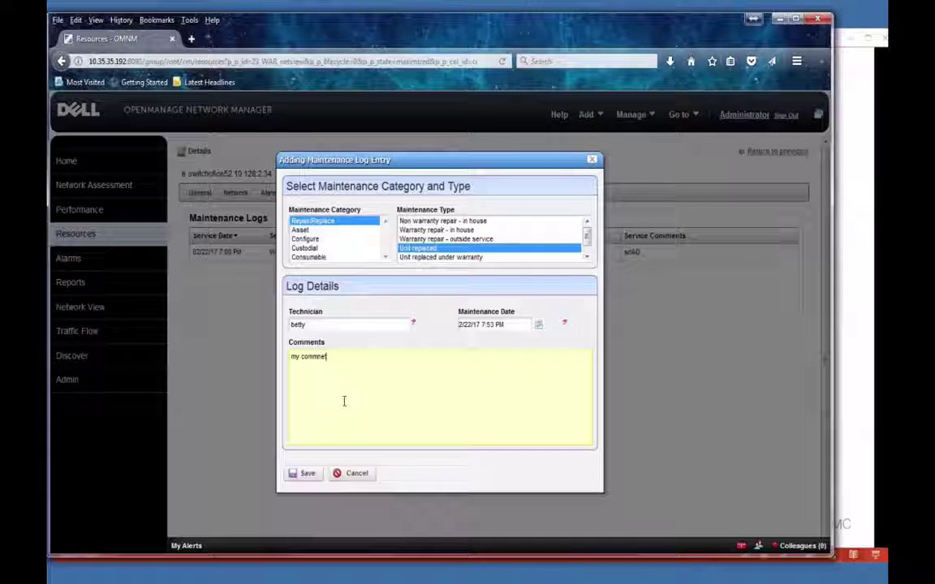
{"action": "left_click", "coordinate": [314, 476]}
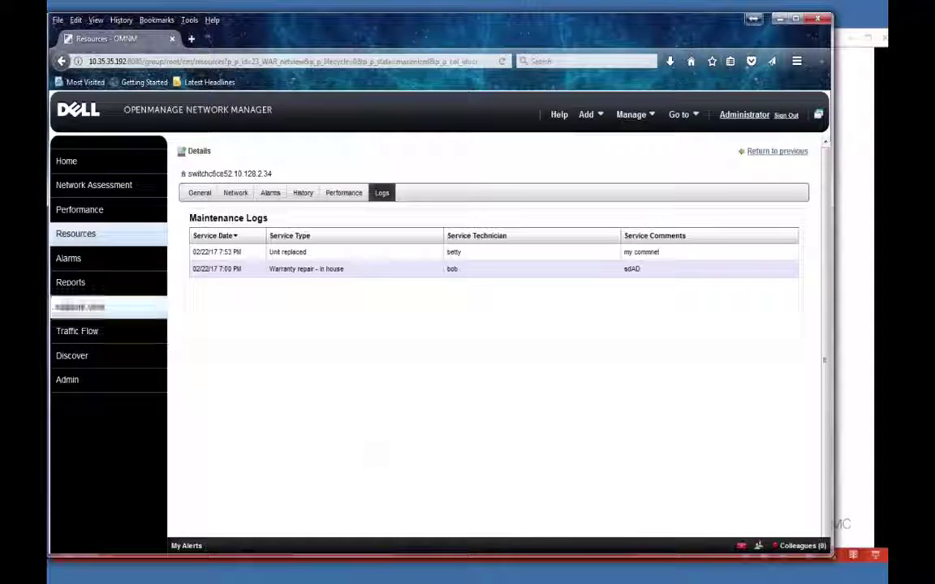
{"action": "left_click", "coordinate": [121, 287]}
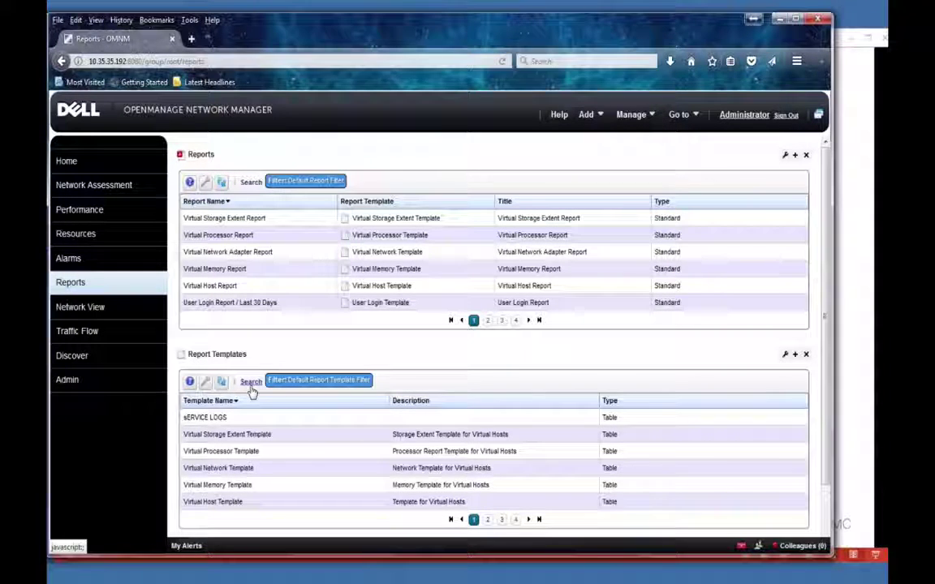
- Inspect the sERVICE LOGS template's General and Source tabs for Service Log columns, then close it unchanged
{"action": "right_click", "coordinate": [276, 419]}
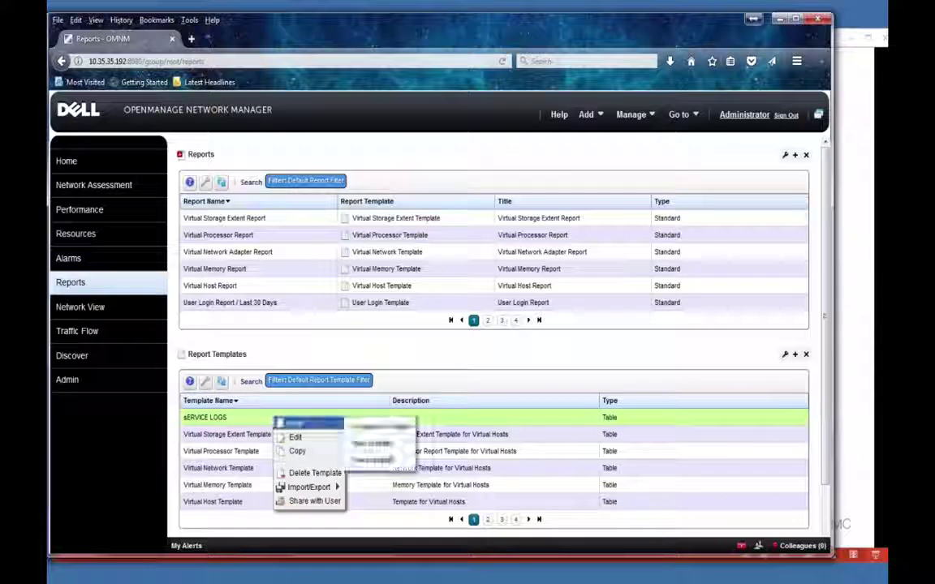
{"action": "left_click", "coordinate": [288, 438]}
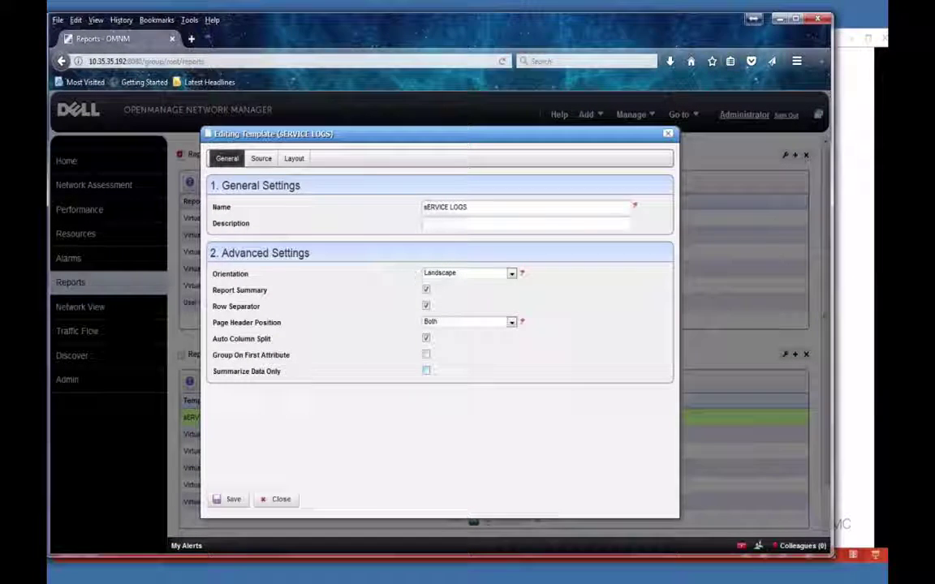
{"action": "left_click", "coordinate": [424, 208]}
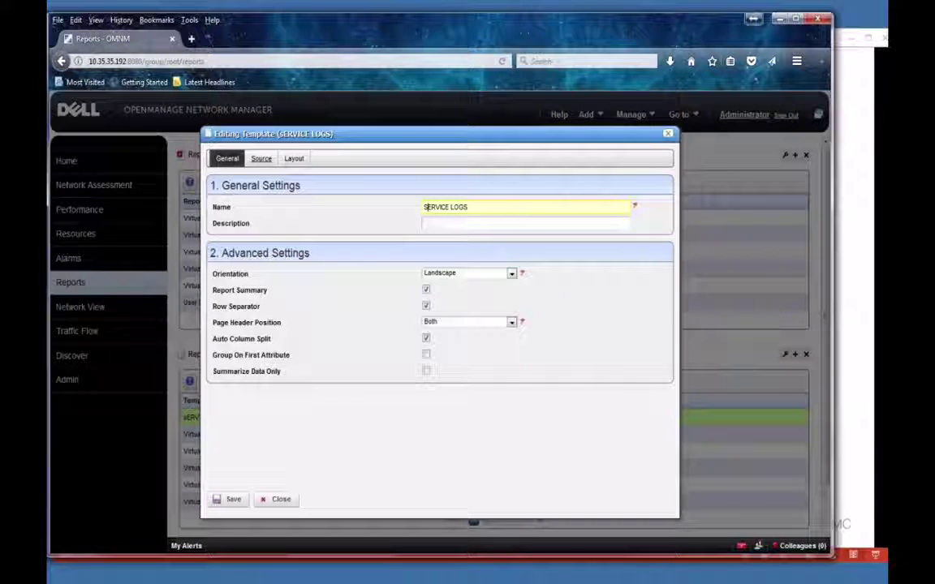
{"action": "left_click", "coordinate": [261, 158]}
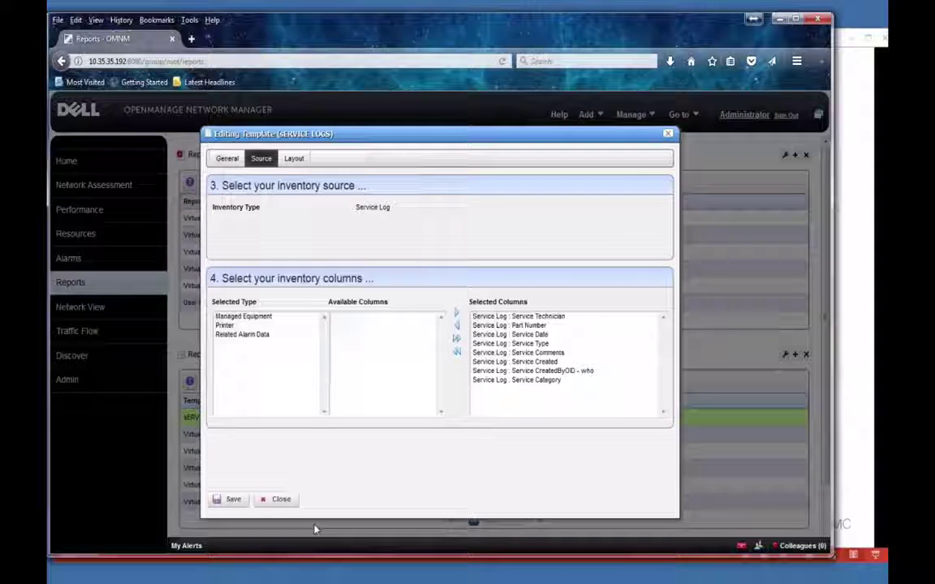
{"action": "left_click", "coordinate": [279, 500]}
- Start a new report template named 'test'
{"action": "right_click", "coordinate": [287, 421]}
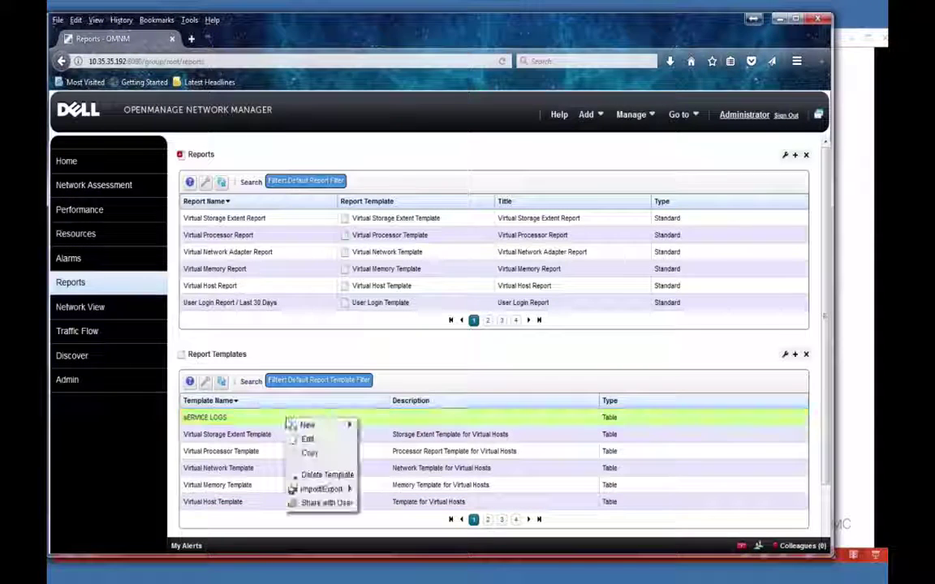
{"action": "mouse_move", "coordinate": [307, 424]}
{"action": "left_click", "coordinate": [386, 442]}
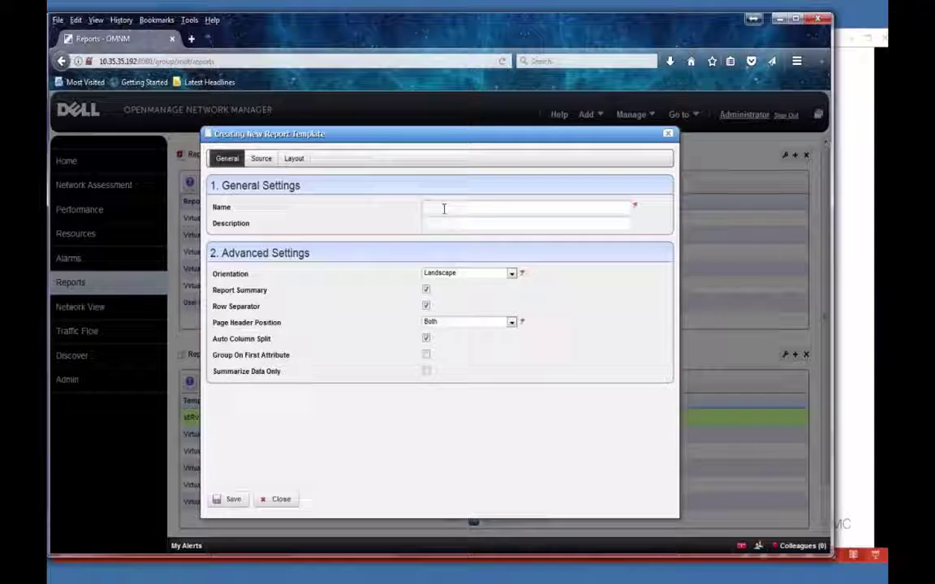
{"action": "left_click", "coordinate": [444, 209]}
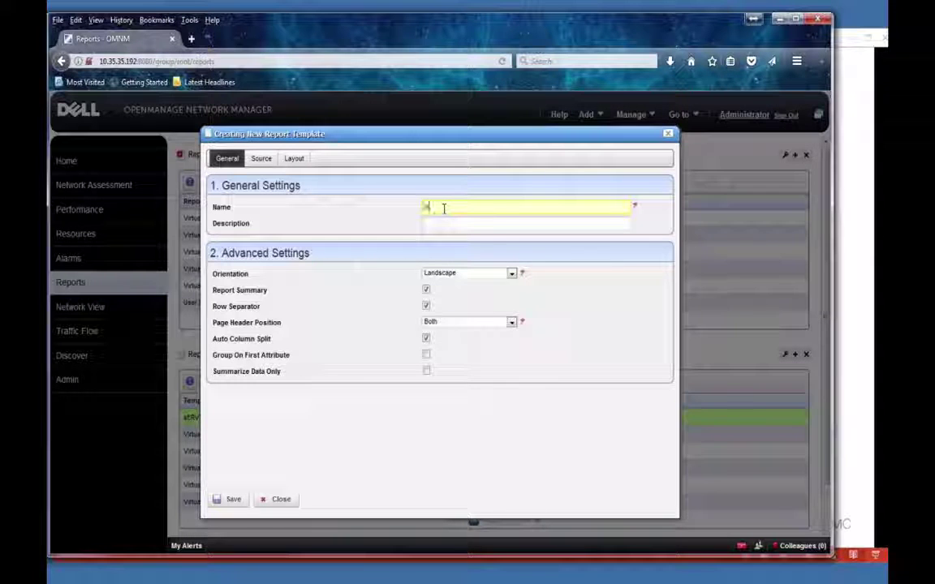
{"action": "type", "text": "test"}
- Set its source to Inventory (Res - V) > Service Log, review the columns, then discard the template
{"action": "left_click", "coordinate": [260, 159]}
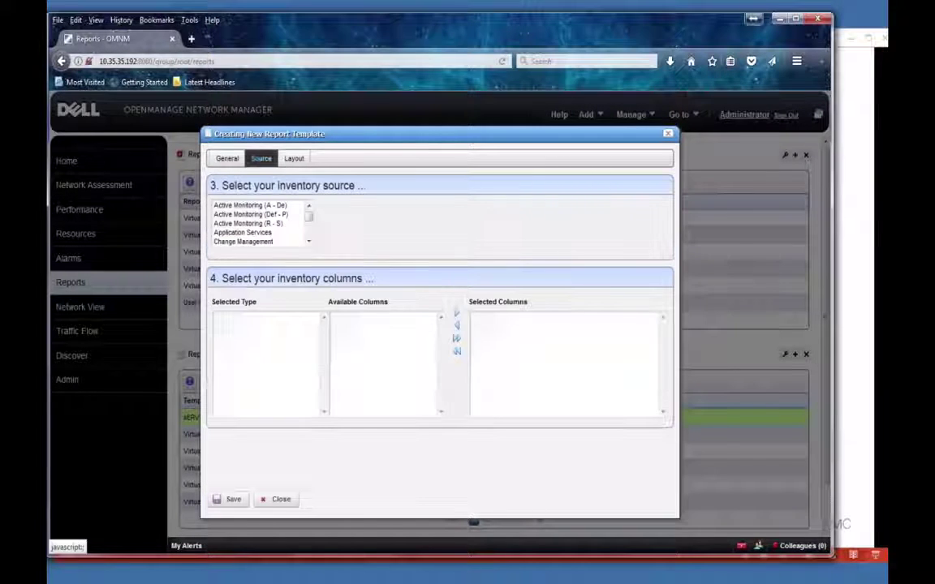
{"action": "left_click", "coordinate": [262, 235]}
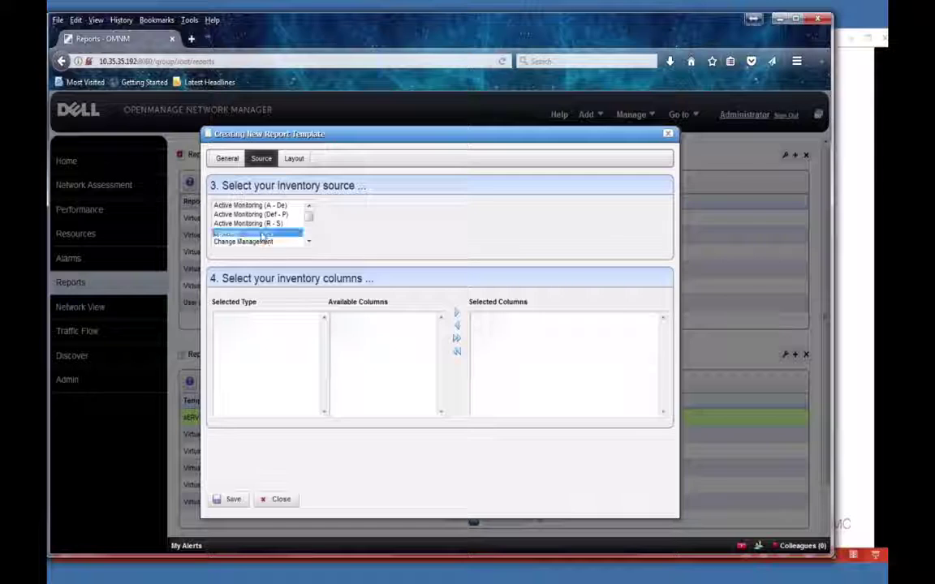
{"action": "scroll", "coordinate": [309, 243], "scroll_direction": "down", "scroll_amount": 1}
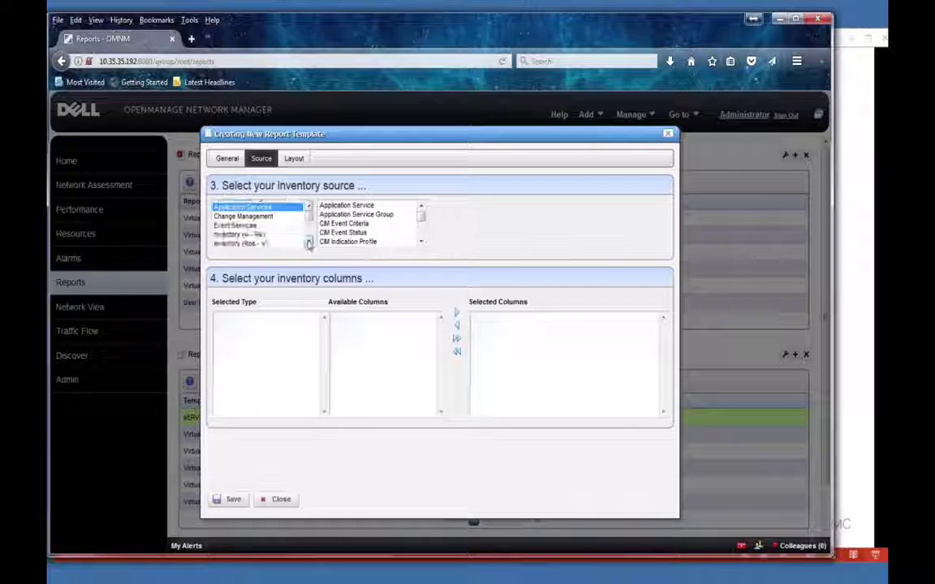
{"action": "scroll", "coordinate": [309, 244], "scroll_direction": "down", "scroll_amount": 2}
{"action": "left_click", "coordinate": [255, 210]}
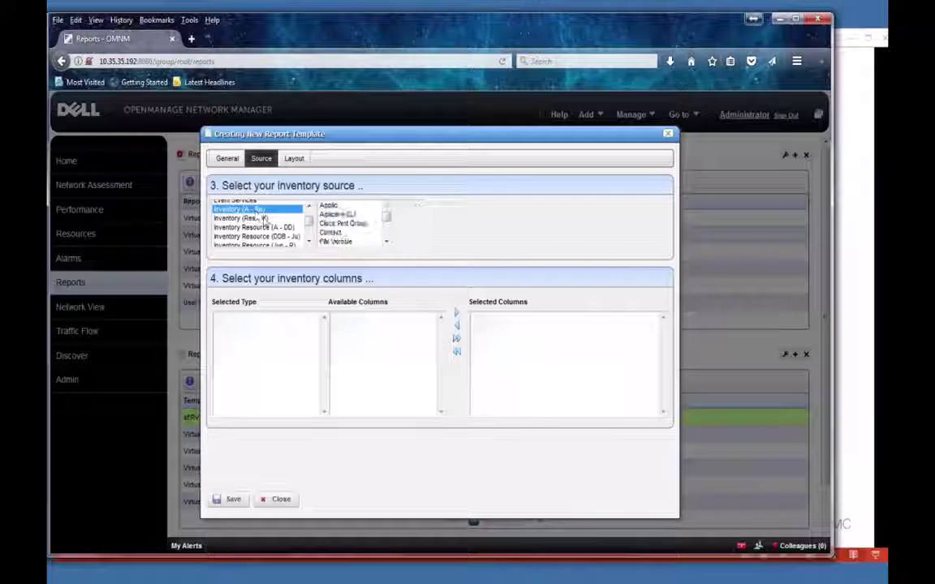
{"action": "left_click", "coordinate": [262, 218]}
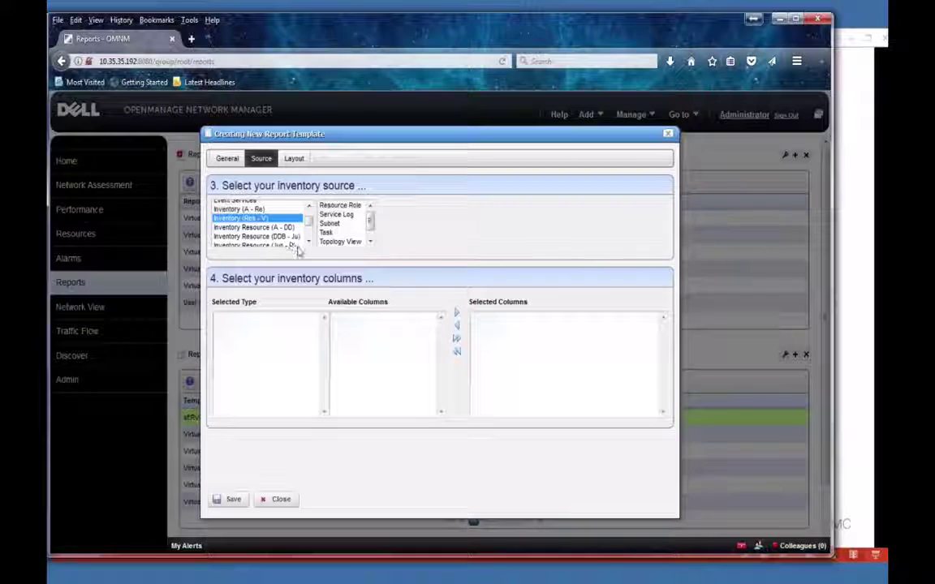
{"action": "left_click", "coordinate": [324, 214]}
{"action": "left_click", "coordinate": [245, 345]}
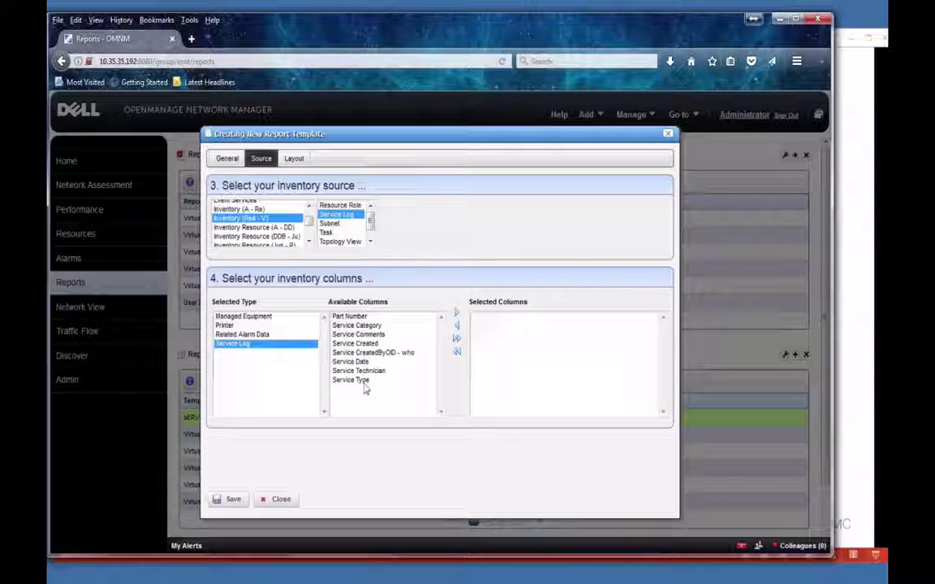
{"action": "left_click", "coordinate": [276, 499]}
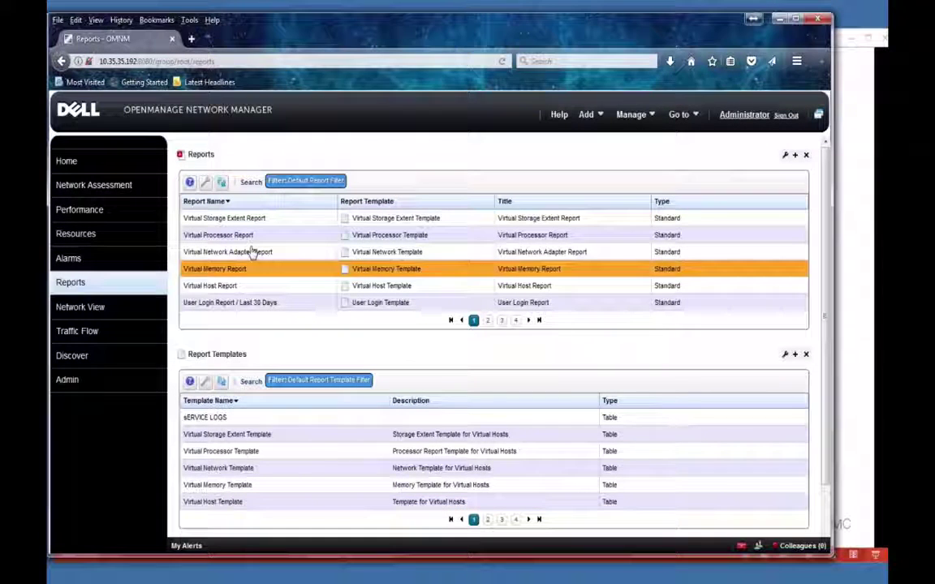
- Search reports for 'service' and execute the Service logs report
{"action": "left_click", "coordinate": [251, 185]}
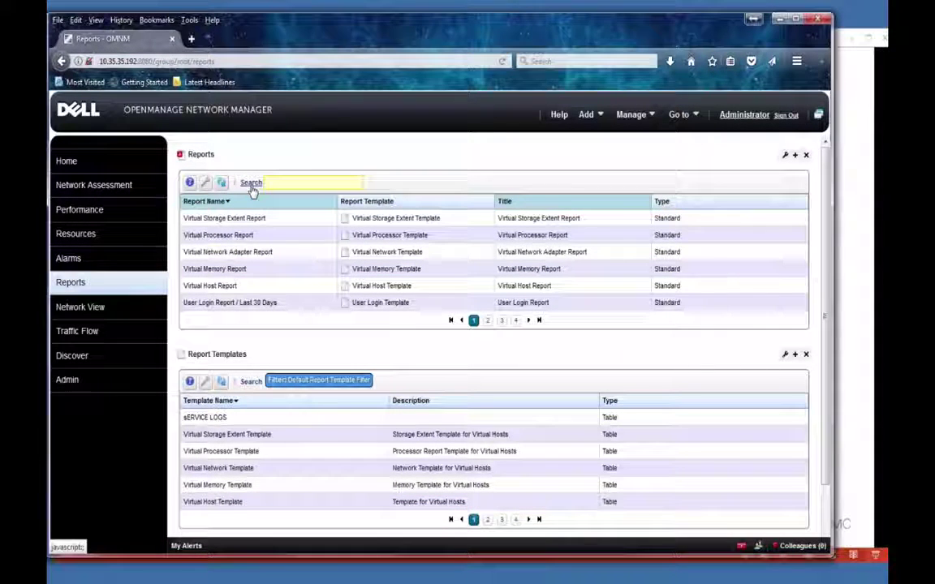
{"action": "type", "text": "service"}
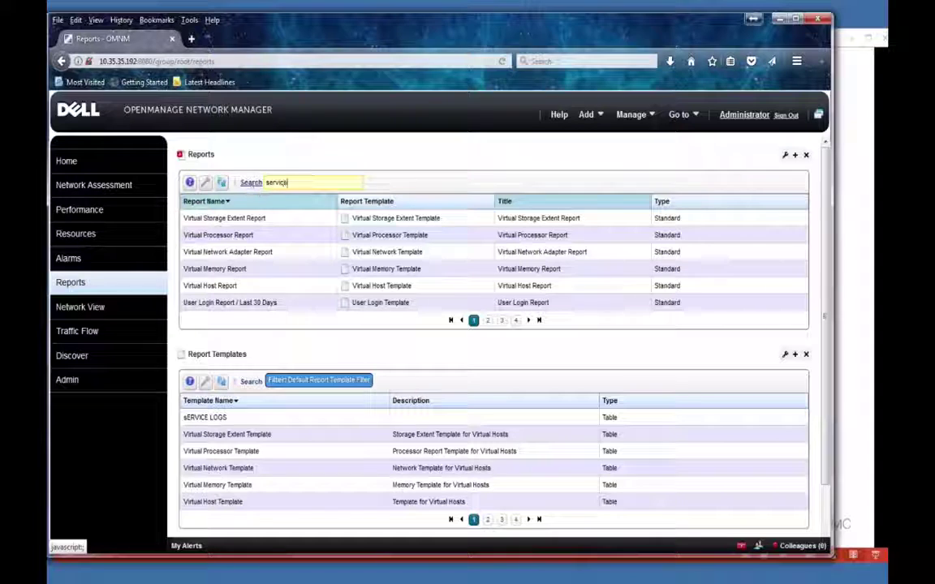
{"action": "right_click", "coordinate": [274, 218]}
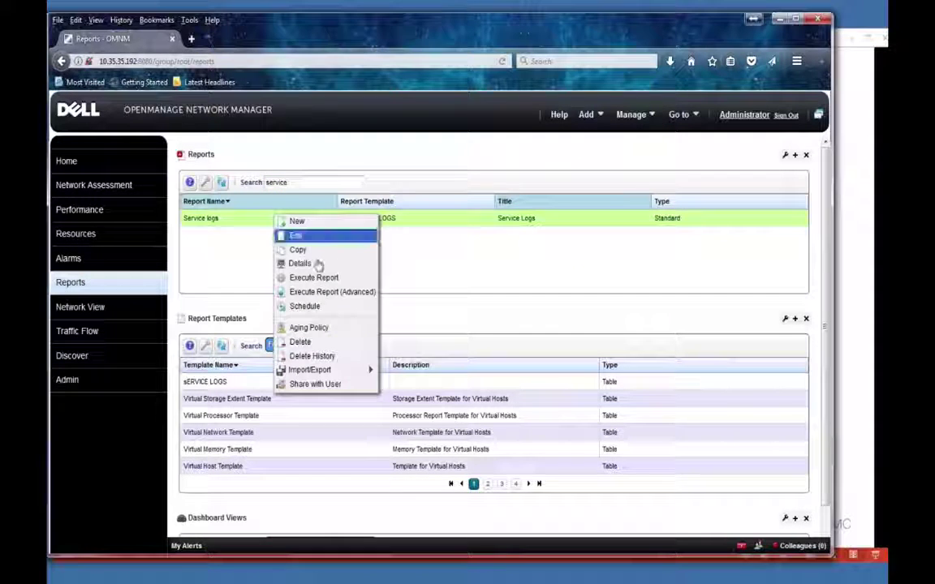
{"action": "left_click", "coordinate": [320, 280]}
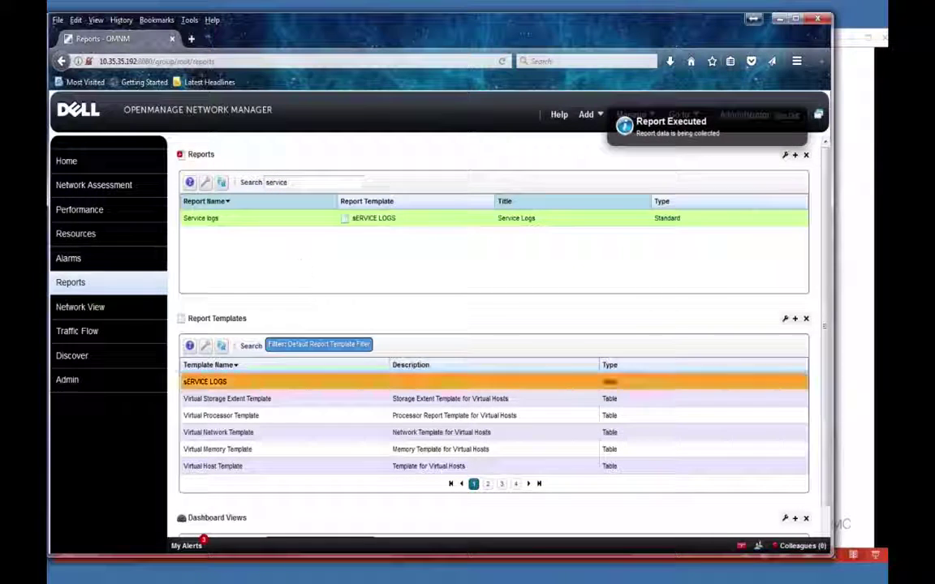
- Open the finished Service logs PDF from My Alerts, review both records, then return to the slides
{"action": "left_click", "coordinate": [190, 545]}
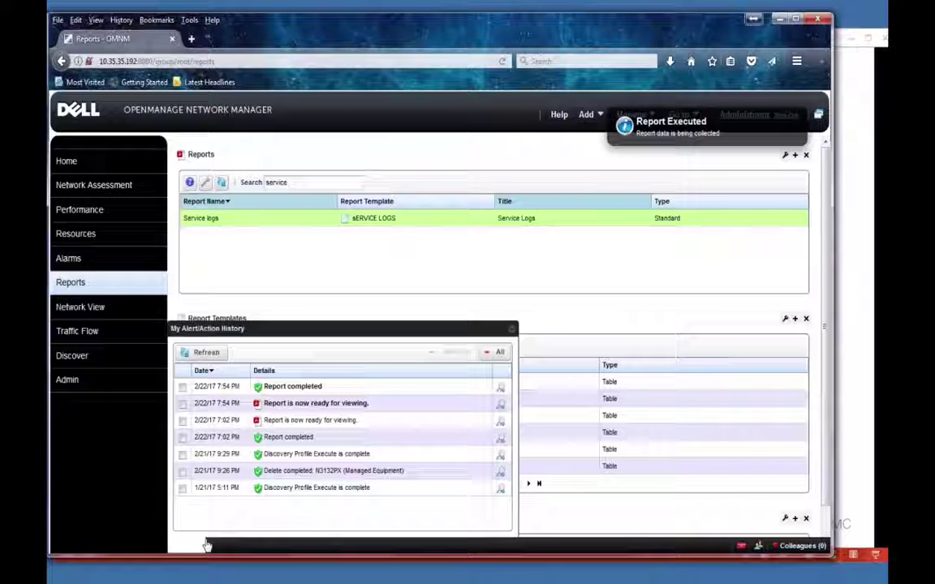
{"action": "left_click", "coordinate": [500, 403]}
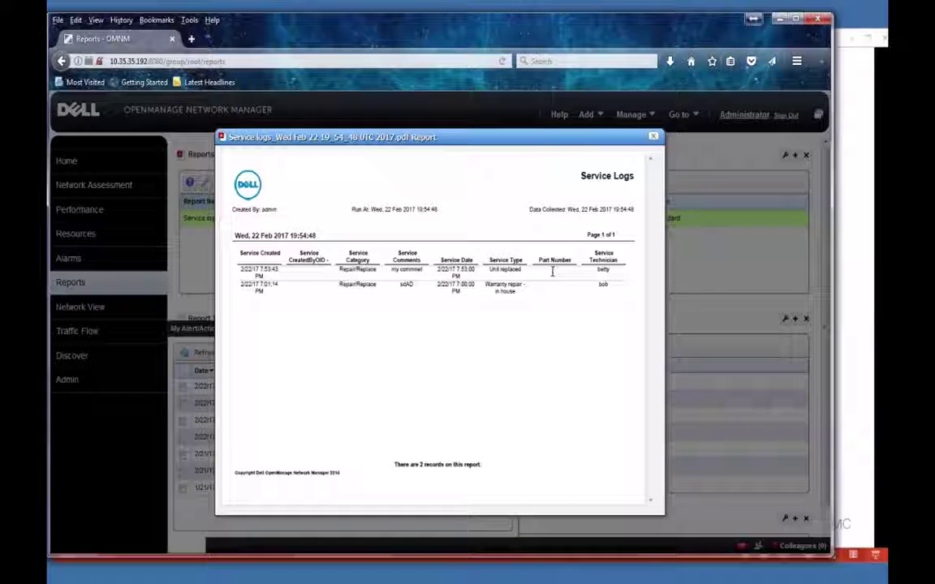
{"action": "left_click", "coordinate": [655, 138]}
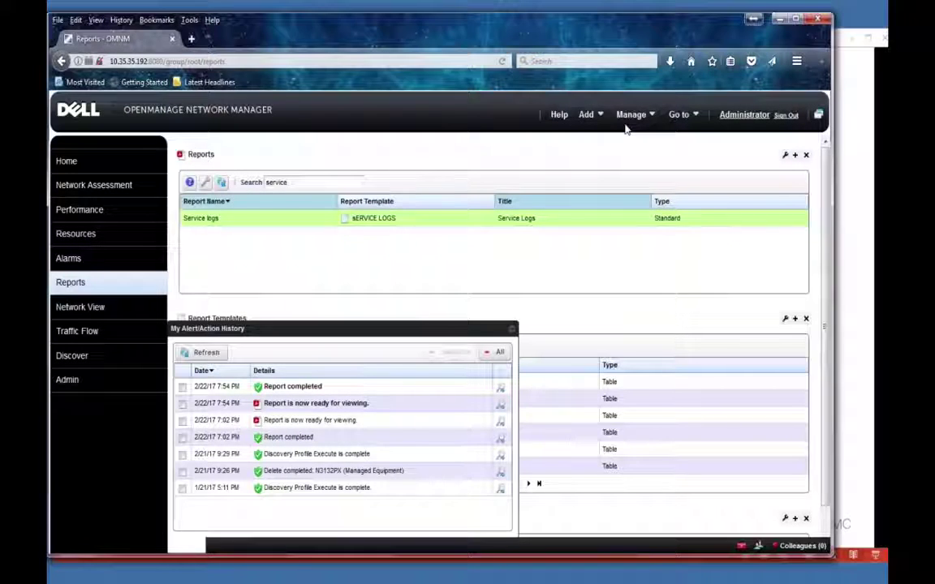
{"action": "key", "text": "alt+Tab"}
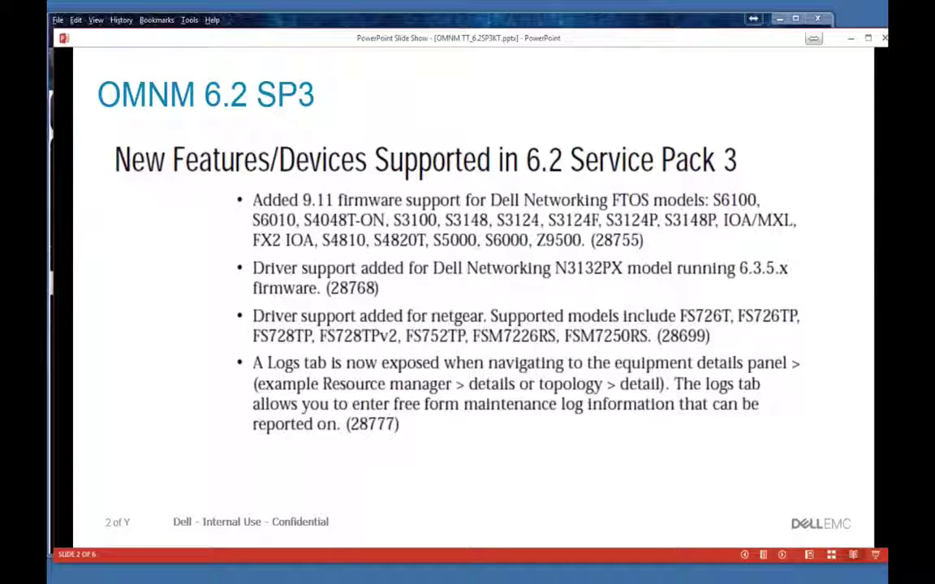
- Advance the slides through Resolved issues to the mapped-drives known-issue slide
{"action": "left_click", "coordinate": [469, 317]}
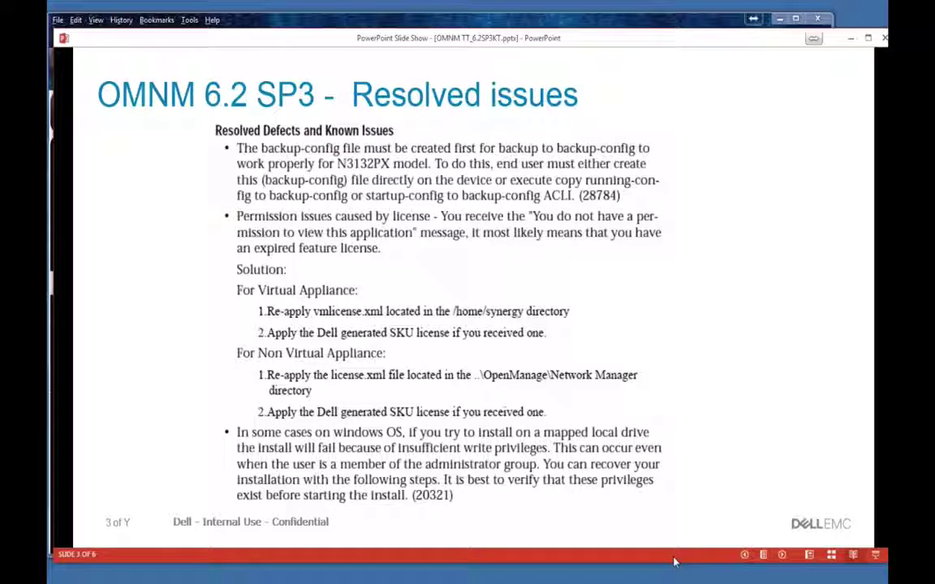
{"action": "key", "text": "Right"}
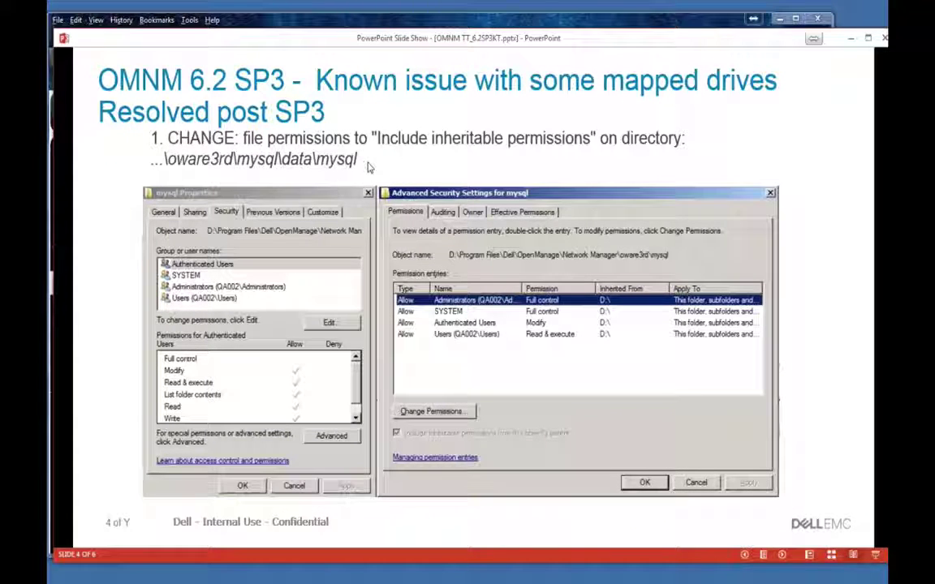
- Advance the slide show past slide 5 of resolved issues to the closing thank-you slide
{"action": "left_click", "coordinate": [418, 162]}
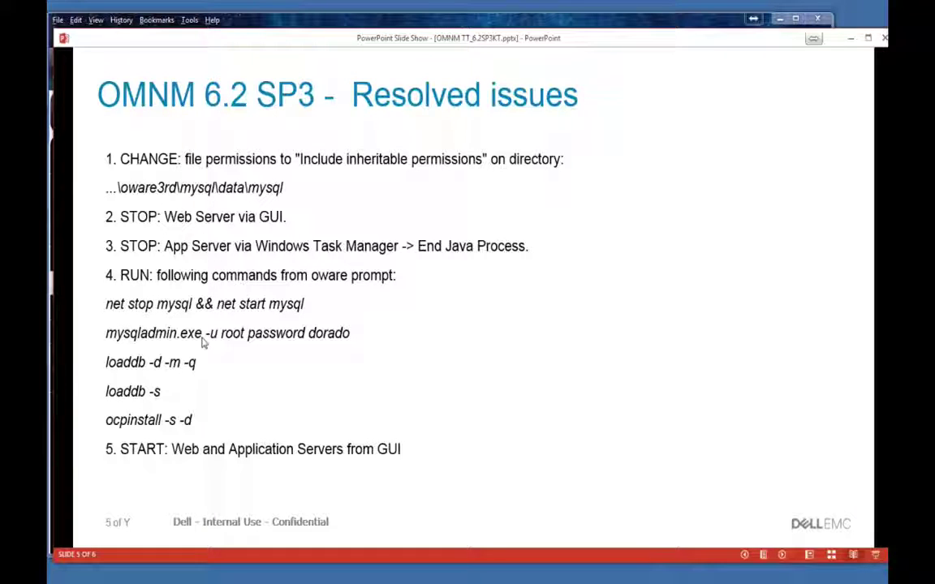
{"action": "key", "text": "Right"}
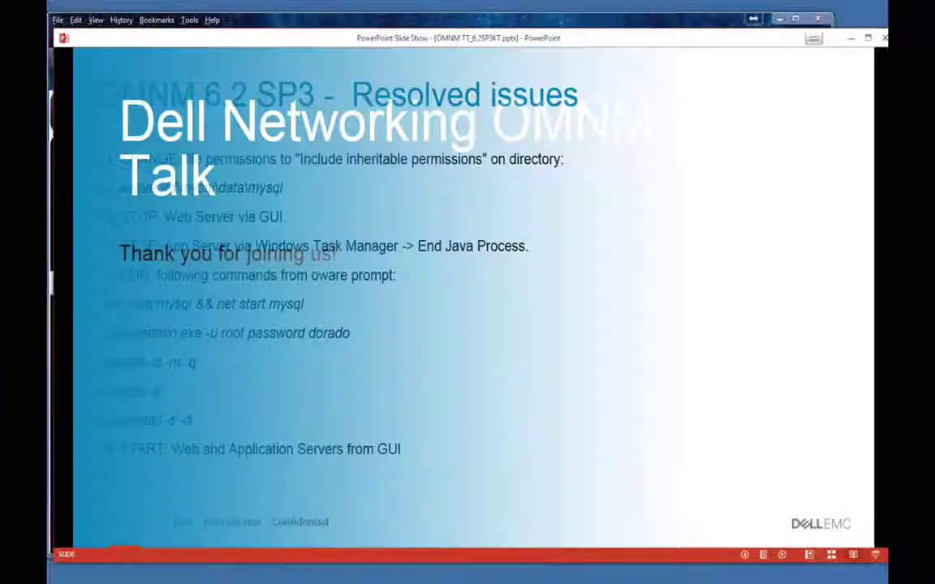